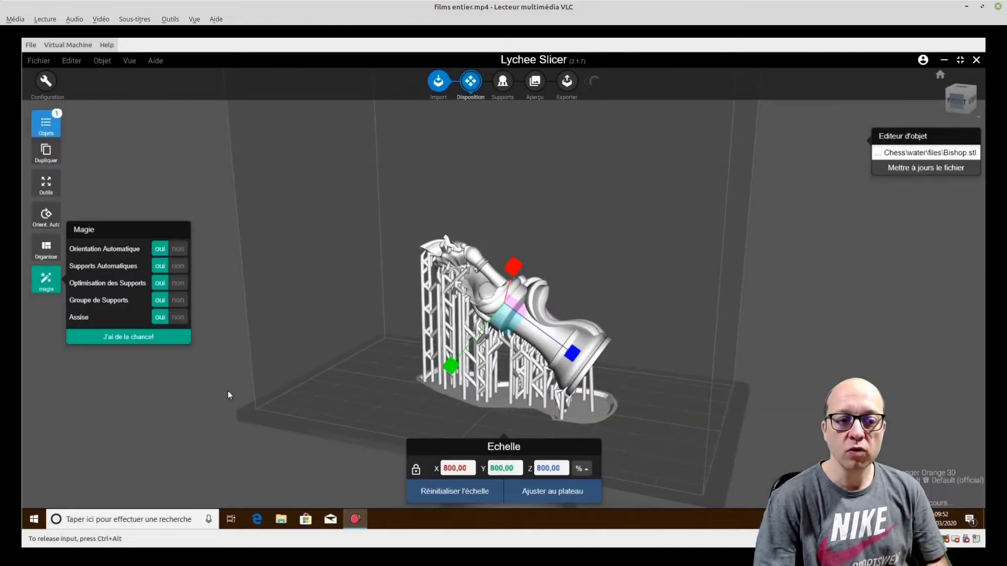
Move the supported bishop further back on the build plate, and automatically orient and support the knight and the queen
left_click_drag(527, 339, 476, 314)
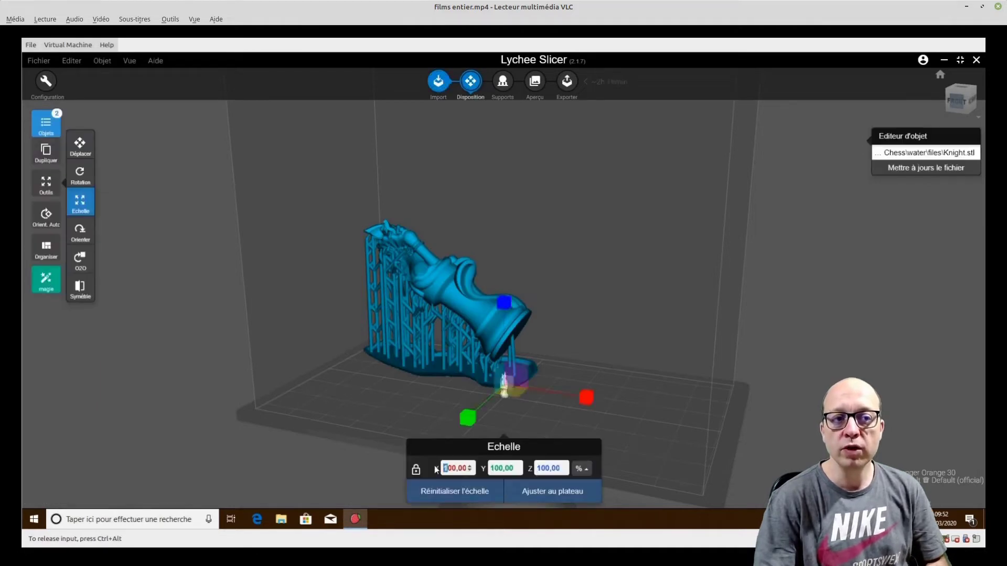
left_click(150, 334)
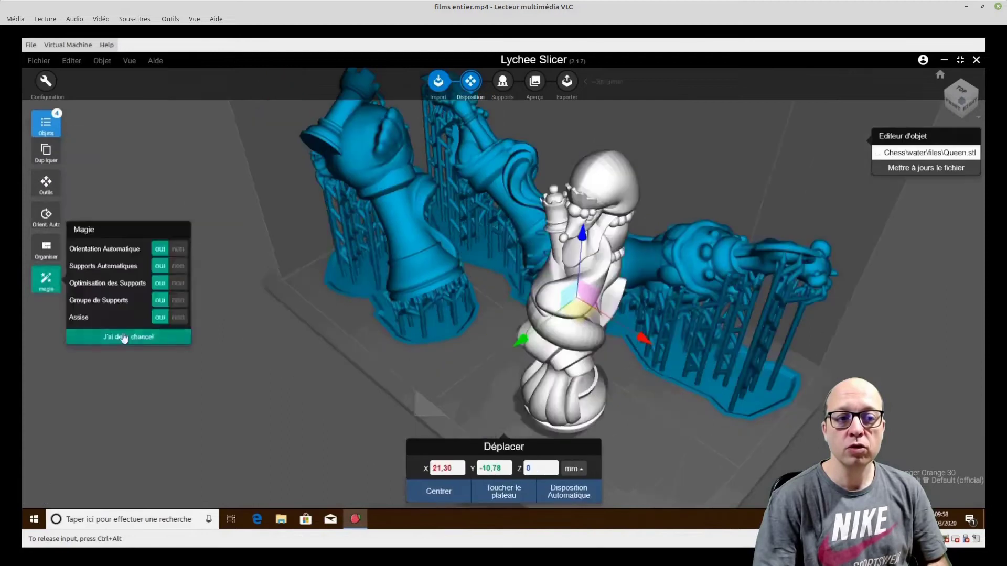
left_click(124, 337)
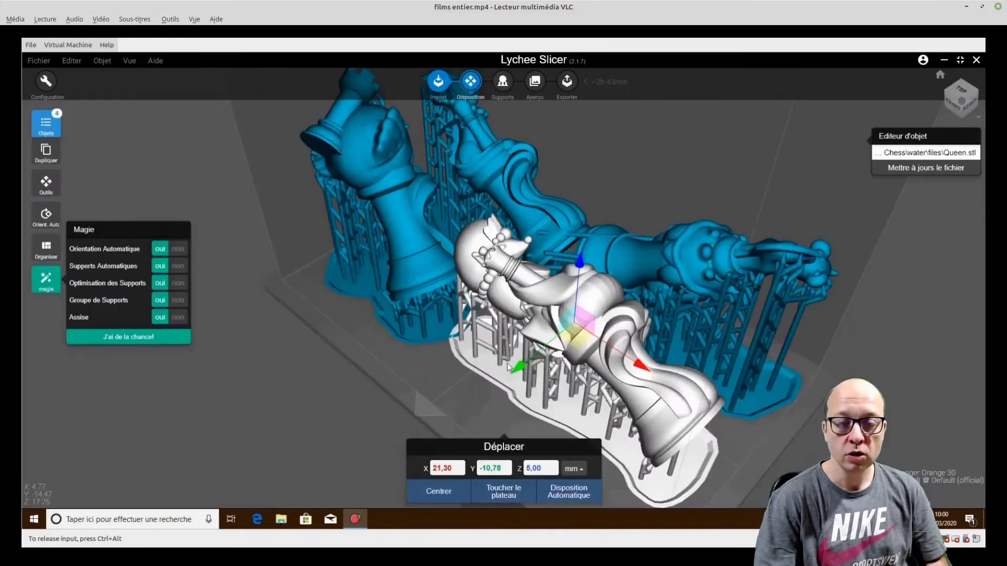
Reposition the supported queen, then select all four chess pieces and arrange them automatically on the build plate
left_click_drag(508, 363, 680, 473)
key("ctrl+a")
left_click(577, 491)
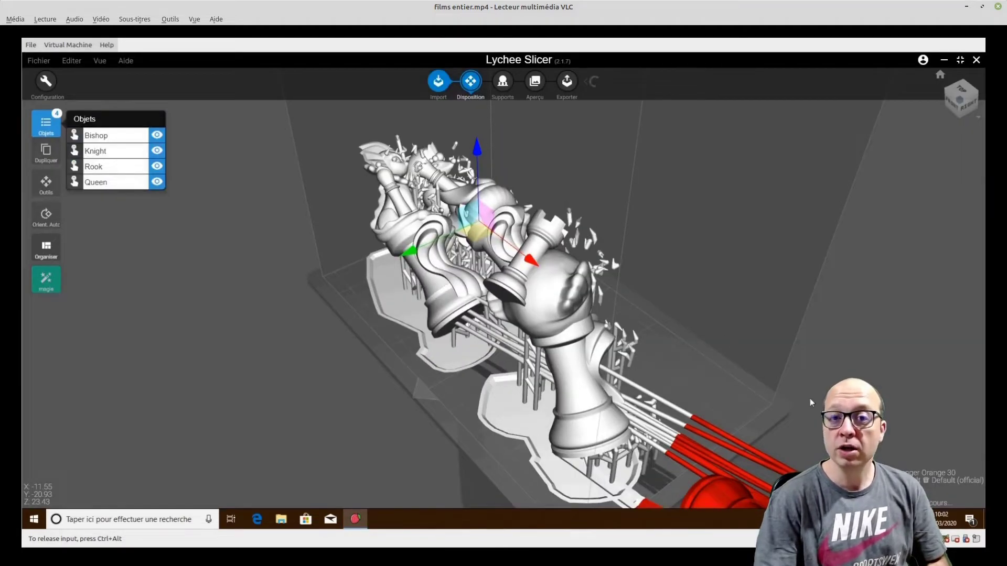
left_click(744, 408)
left_click_drag(723, 490, 661, 309)
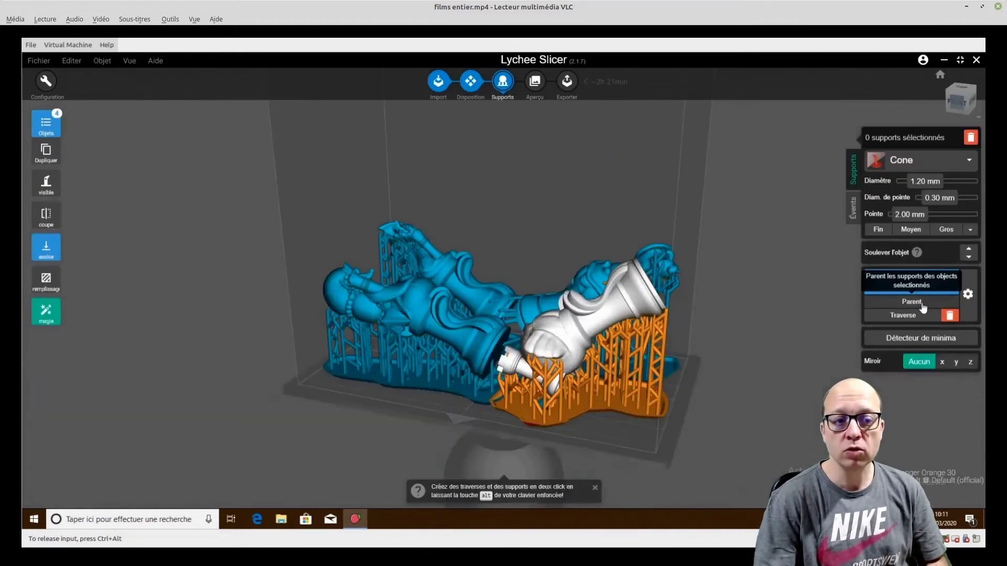
Inspect the pieces from below and add Cone supports on the highlighted overhangs of two pieces
right_click_drag(716, 366, 409, 264)
scroll(409, 263, "up", 10)
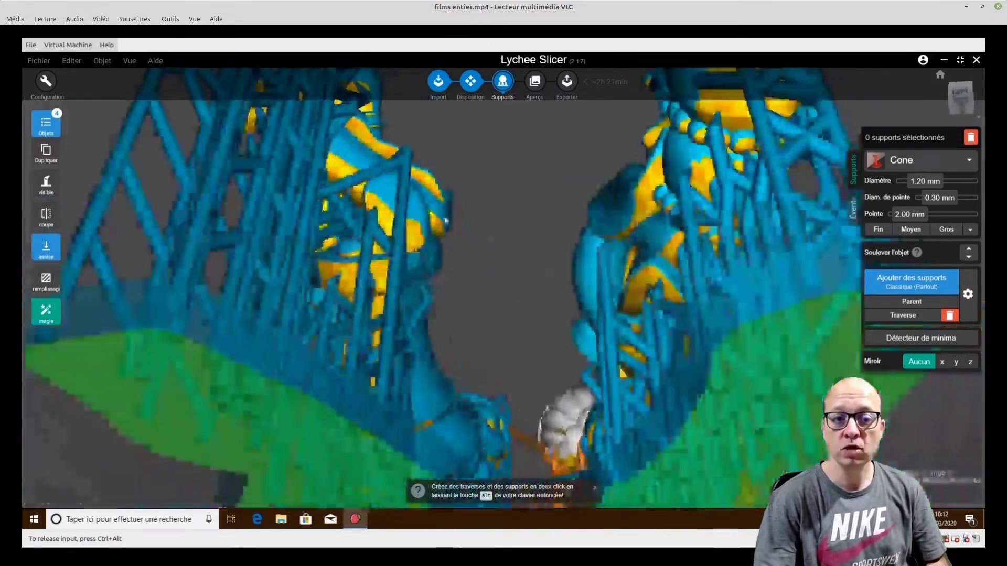
right_click_drag(446, 220, 508, 236)
scroll(502, 234, "up", 4)
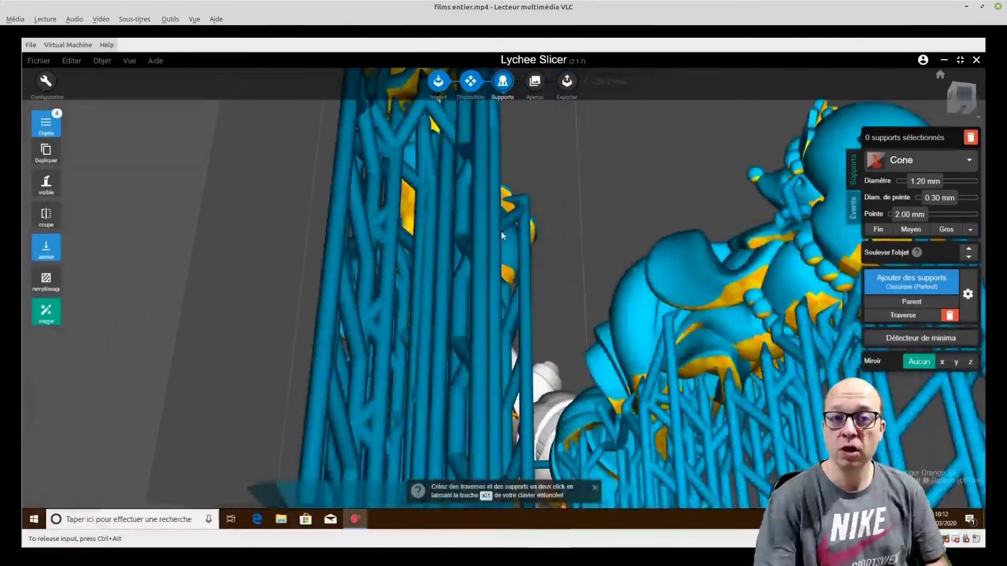
left_click(912, 169)
left_click(909, 189)
left_click(741, 303)
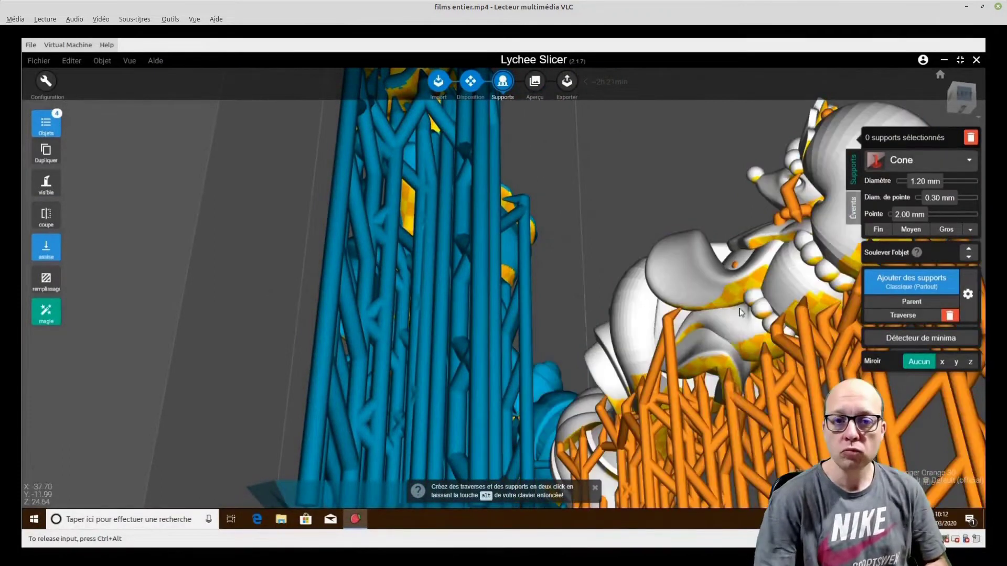
left_click(741, 303)
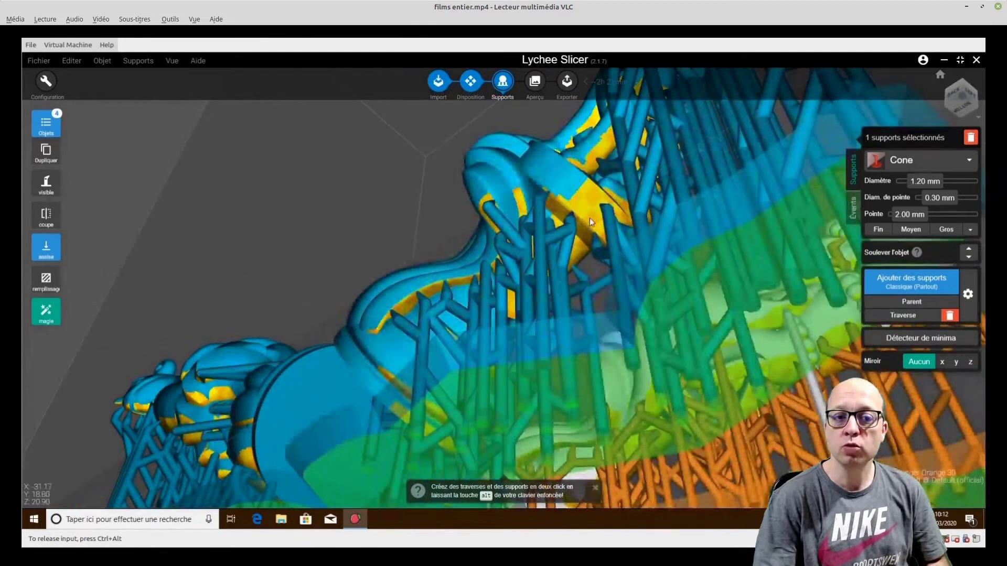
left_click(590, 221)
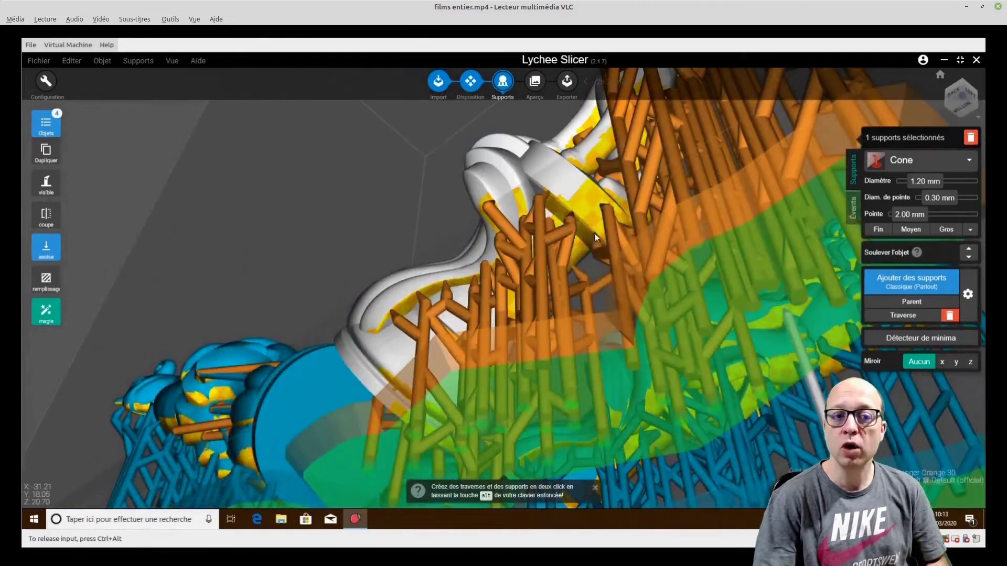
Preview the layers of the supported models and set the export effect to Anti-crénelage
left_click(535, 81)
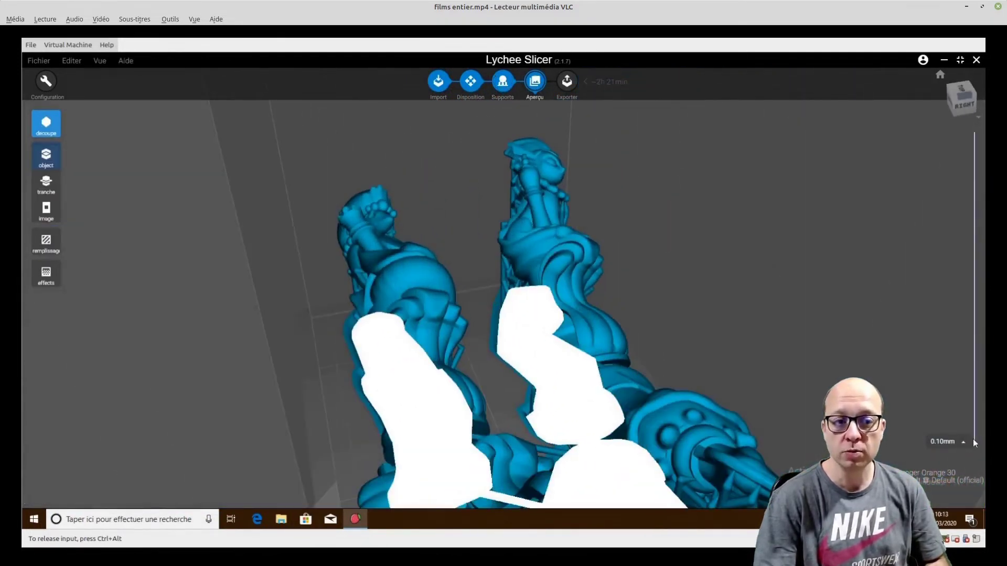
mouse_move(973, 440)
left_mouse_down()
mouse_move(945, 345)
mouse_move(941, 226)
mouse_move(908, 139)
mouse_move(910, 115)
mouse_move(965, 442)
left_mouse_up()
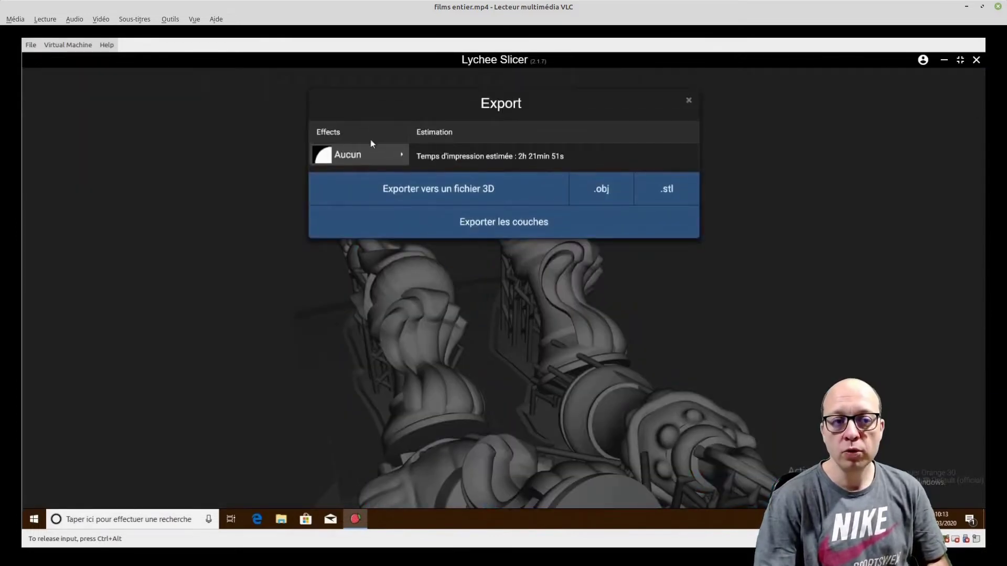
left_click(367, 155)
left_click(464, 169)
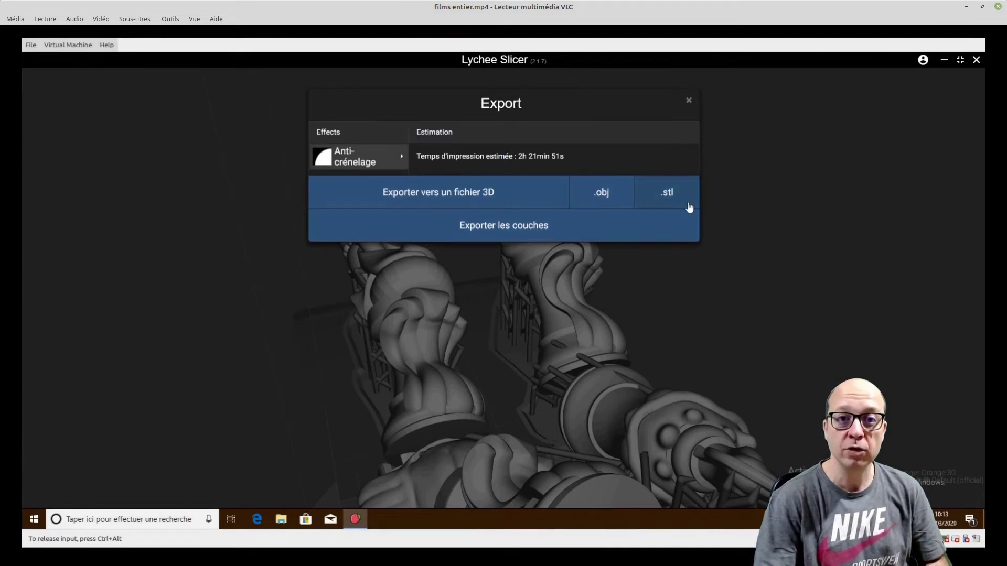
Export the layers for the Longer Orange 30 into Documents as Bishop_Knight_Queen_Rook_lychee
left_click(510, 227)
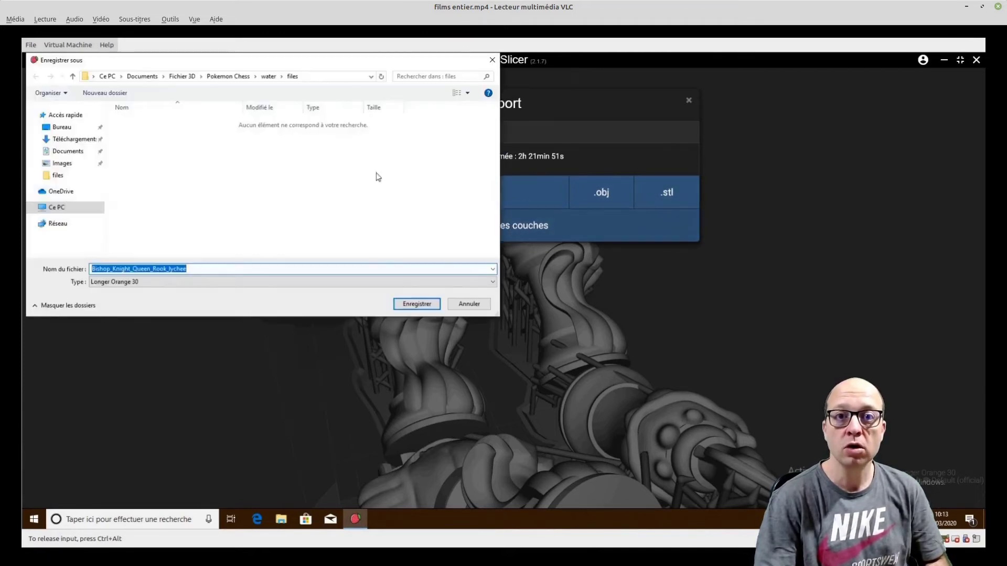
key("alt+Up")
key("alt+Up")
key("alt+Up")
key("alt+Up")
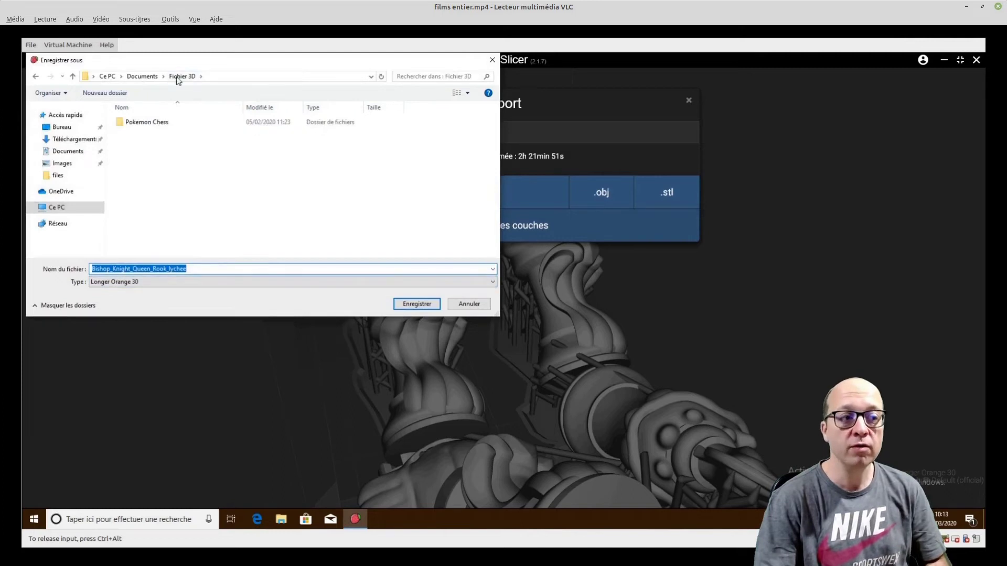
left_click(202, 269)
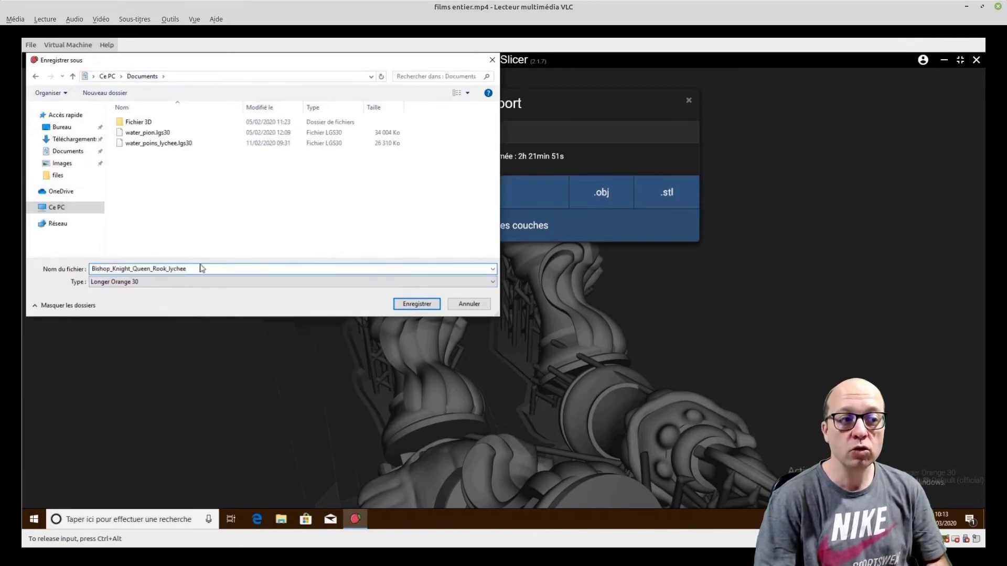
left_click(412, 306)
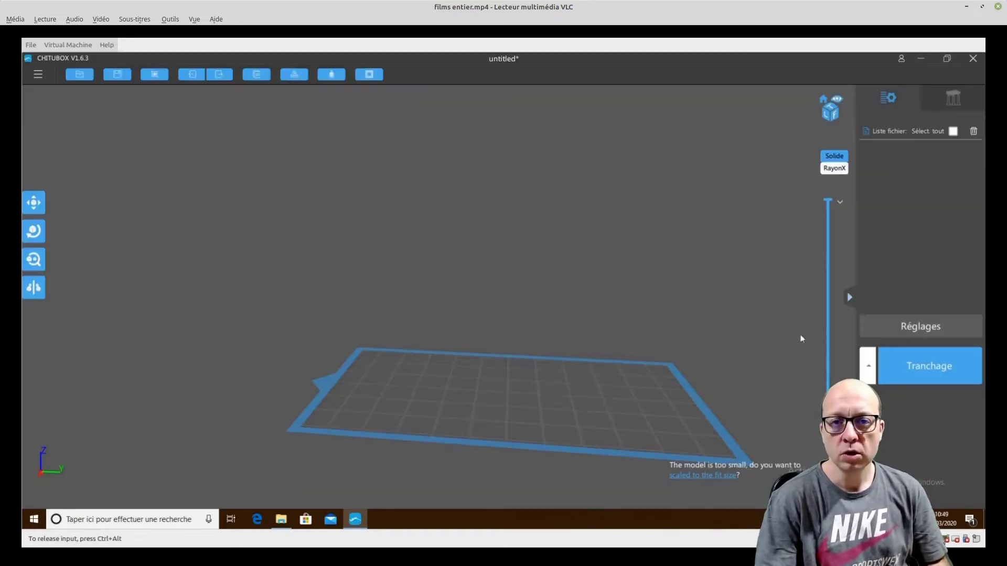
In CHITUBOX, import Bishop.stl and scale it to 800%
key("ctrl+o")
left_click(138, 124)
left_click(418, 305)
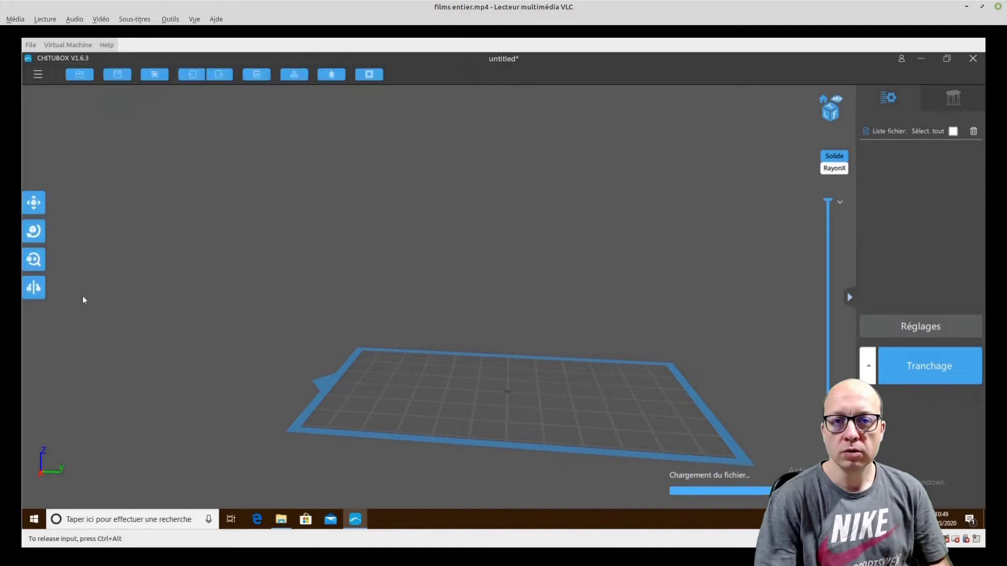
left_click(32, 257)
key("Delete")
type("8")
key("Return")
Move the bishop toward the left rear of the build plate and tilt it to lean over
left_click(33, 203)
left_click_drag(508, 315, 403, 294)
left_click(33, 232)
left_click_drag(399, 249, 427, 255)
left_click(33, 203)
left_click_drag(408, 294, 449, 294)
left_click(33, 202)
Import King.stl and scale it to 800%
left_click(80, 79)
left_click(134, 131)
left_click(419, 303)
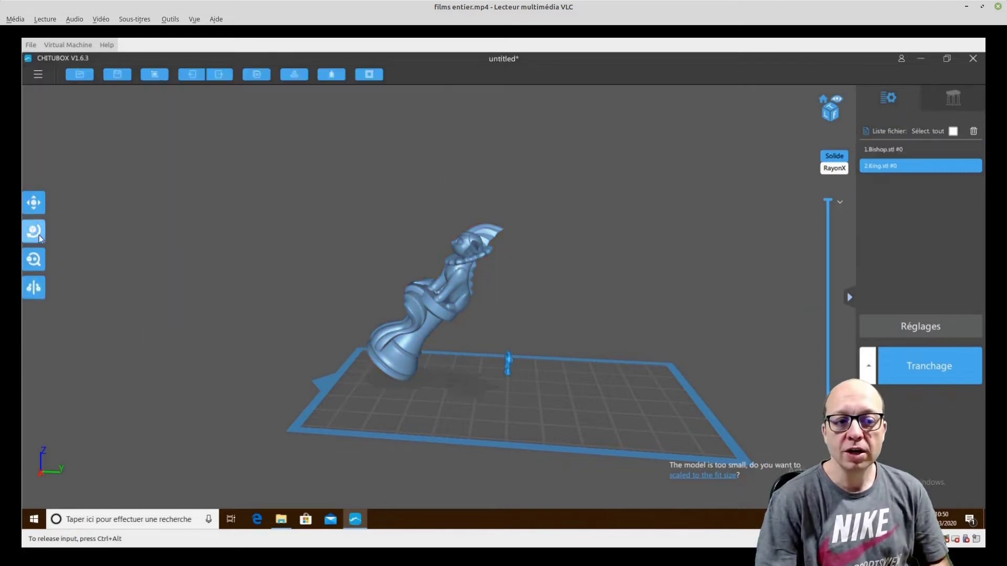
left_click(33, 259)
double_click(104, 275)
type("800")
left_click(33, 259)
Place the king to the right of the bishop and tilt it at a similar angle
left_click(34, 202)
left_click_drag(516, 252, 621, 282)
left_click(33, 230)
left_click(34, 231)
Import Knight.stl onto the build plate
left_click(80, 76)
left_click(150, 145)
left_click(418, 304)
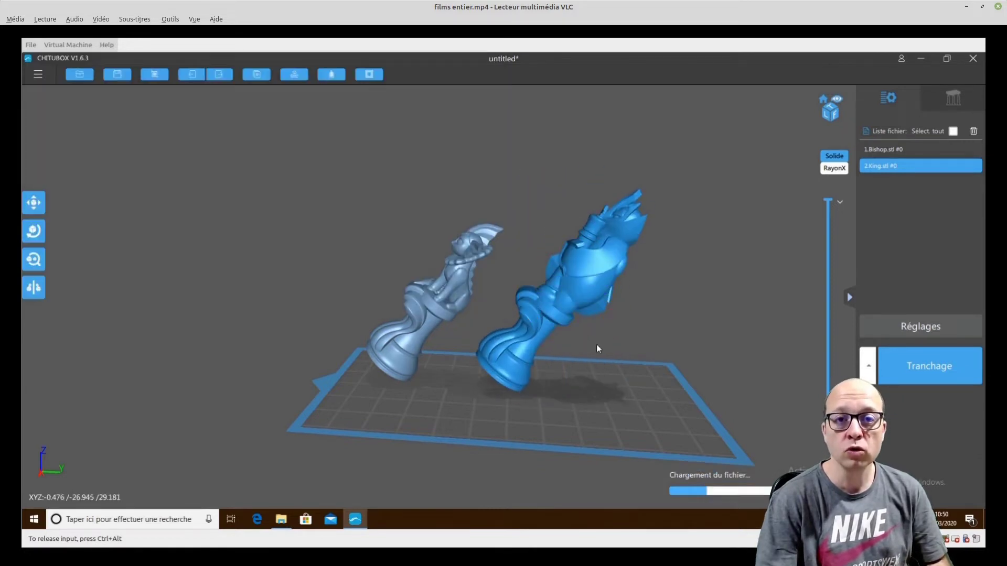
Scale the knight to 800%, tilt it like the other pieces and place it in front of the bishop
left_click(40, 266)
double_click(112, 276)
type("800")
key("Return")
left_click(34, 231)
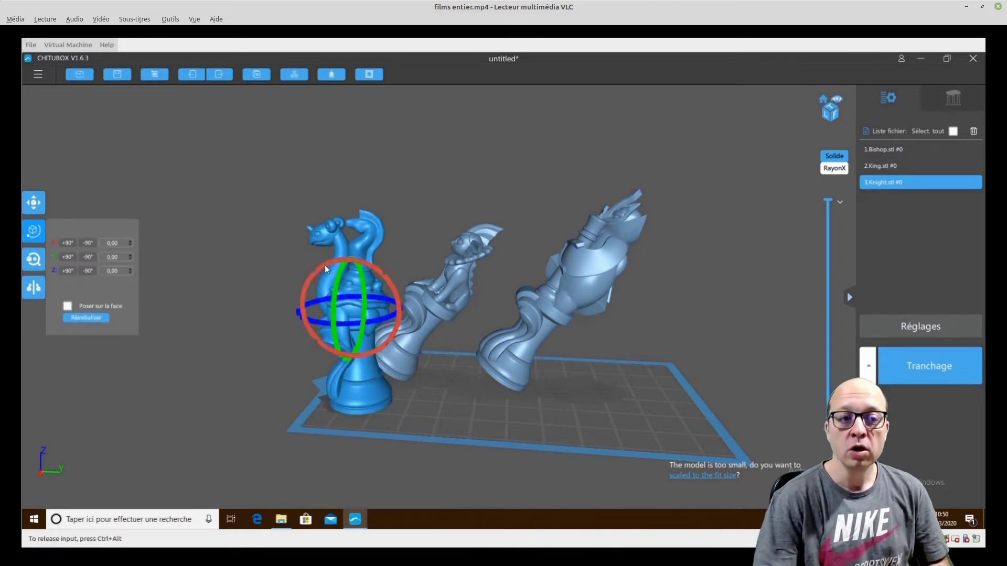
left_click_drag(311, 263, 464, 300)
Import Rook.stl onto the build plate
left_click(80, 74)
left_click(132, 175)
left_click(424, 307)
Scale the rook to 800% and rotate it -34° about the X axis
left_click(34, 264)
double_click(114, 275)
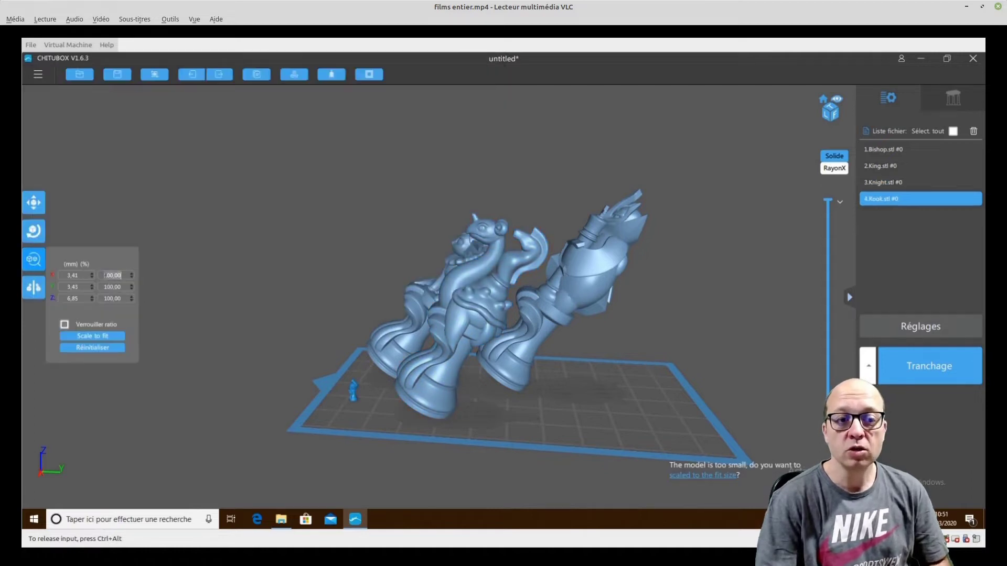
type("800")
key("Return")
left_click(35, 232)
left_click_drag(314, 283, 22, 238)
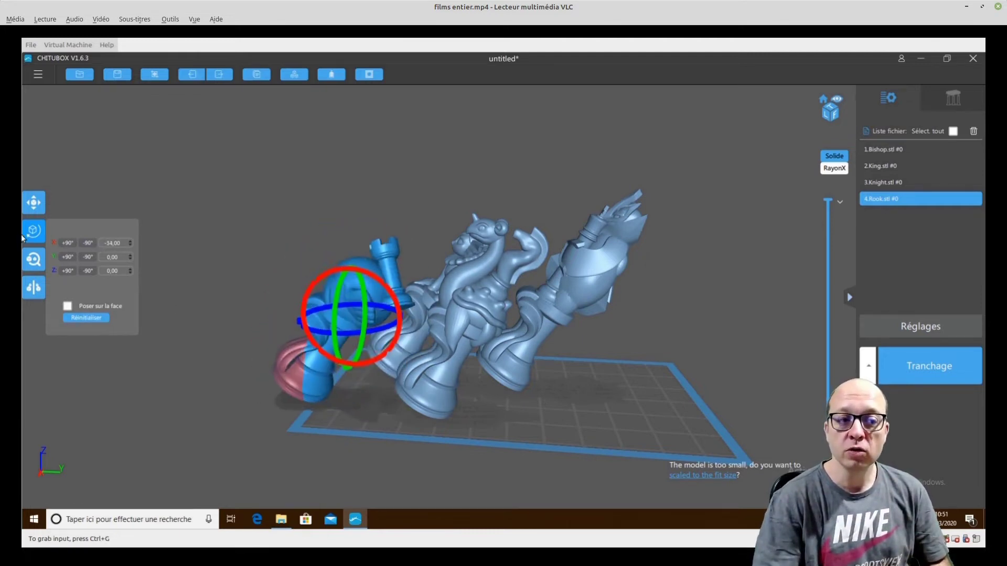
Move the rook in front of the king and shift the king slightly away from its neighbours
left_click(34, 202)
left_click_drag(382, 277, 696, 289)
left_click_drag(598, 268, 622, 272)
Generate automatic medium supports on all overhangs of the knight and of the rook
right_click_drag(461, 315, 462, 346)
left_click(462, 343)
left_click(953, 98)
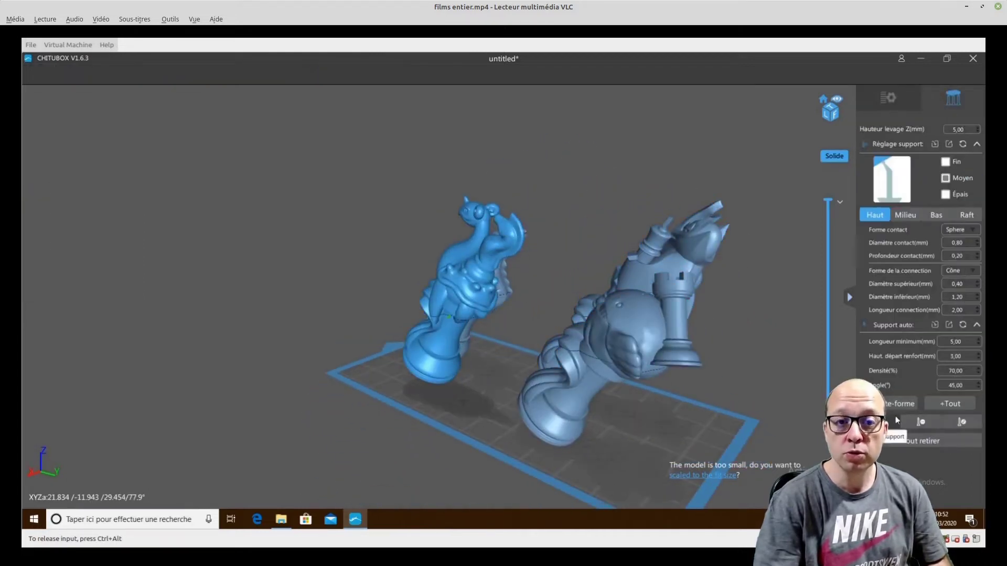
left_click(941, 402)
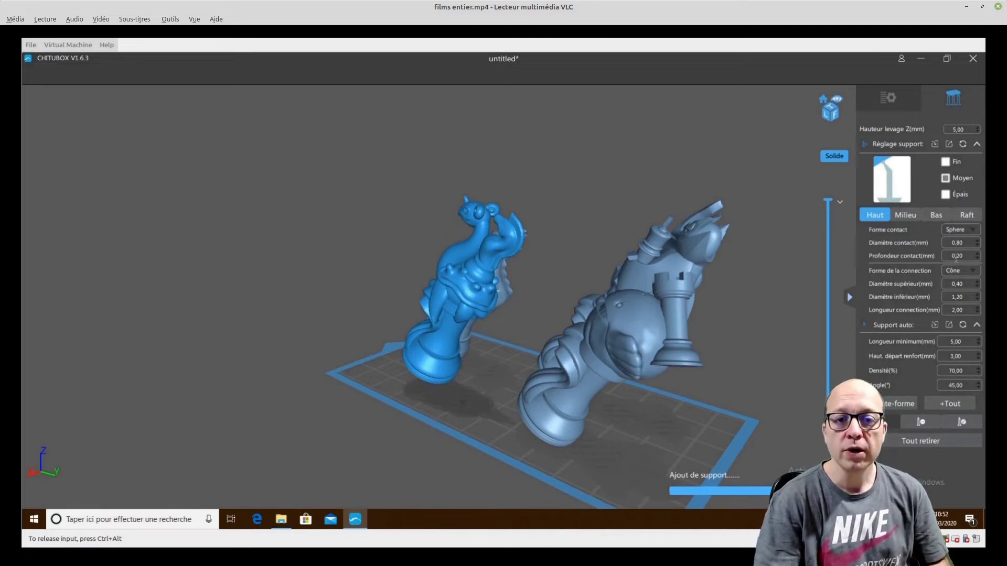
left_click(627, 355)
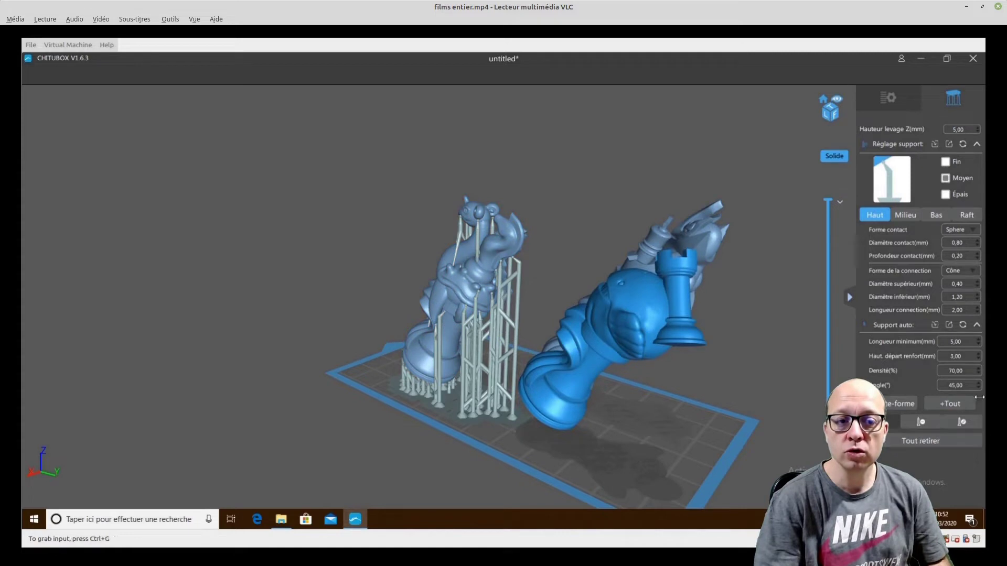
left_click(956, 403)
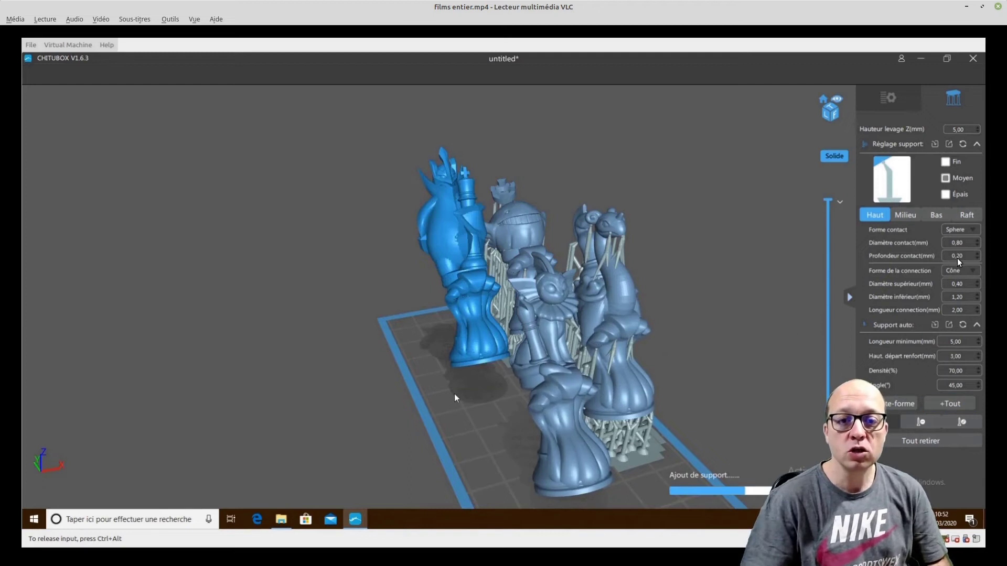
Generate automatic medium supports on all overhangs of the bishop
left_click(569, 454)
left_click(948, 404)
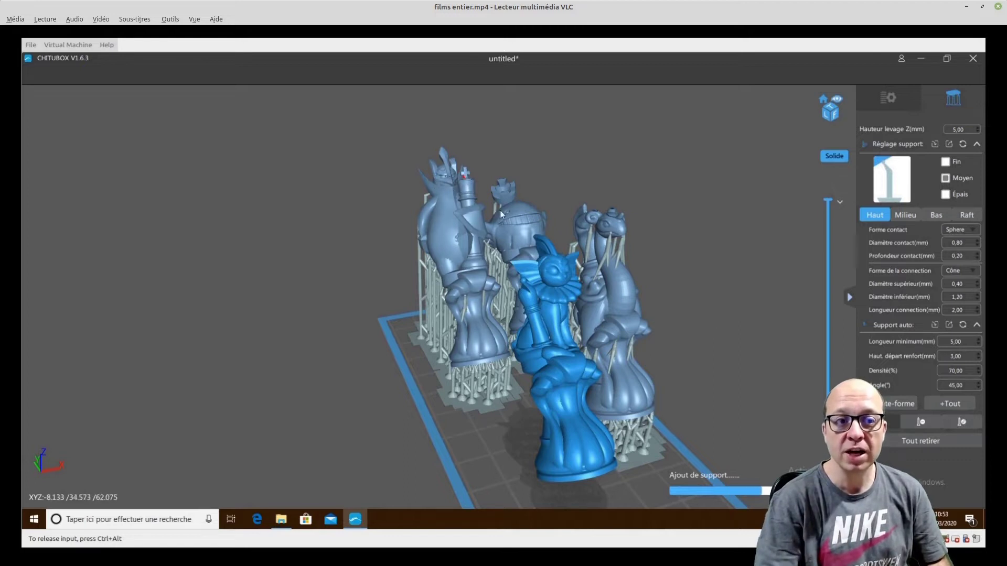
right_click_drag(513, 313, 427, 190)
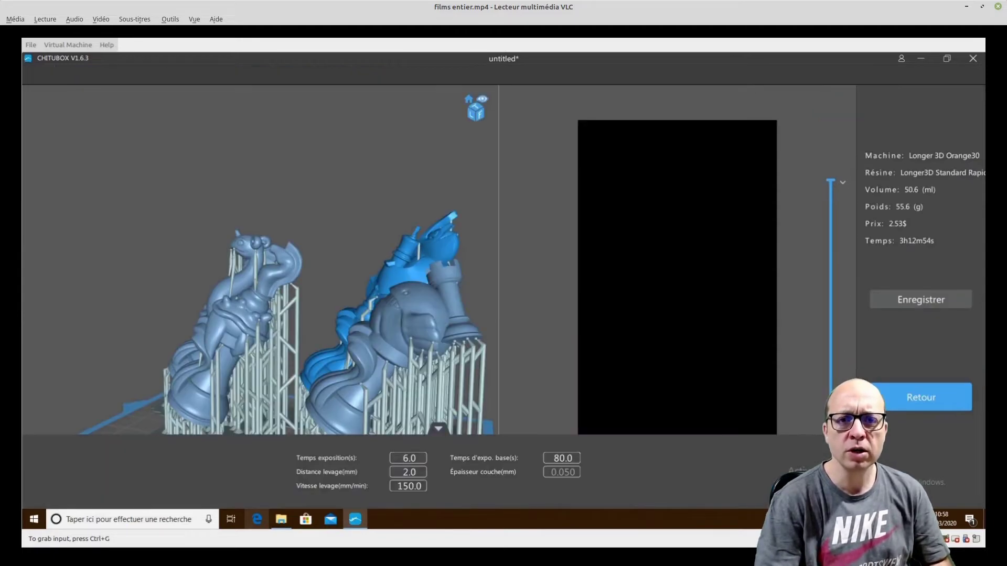
Examine the sliced layers of the four supported pieces at different heights
left_click(602, 384)
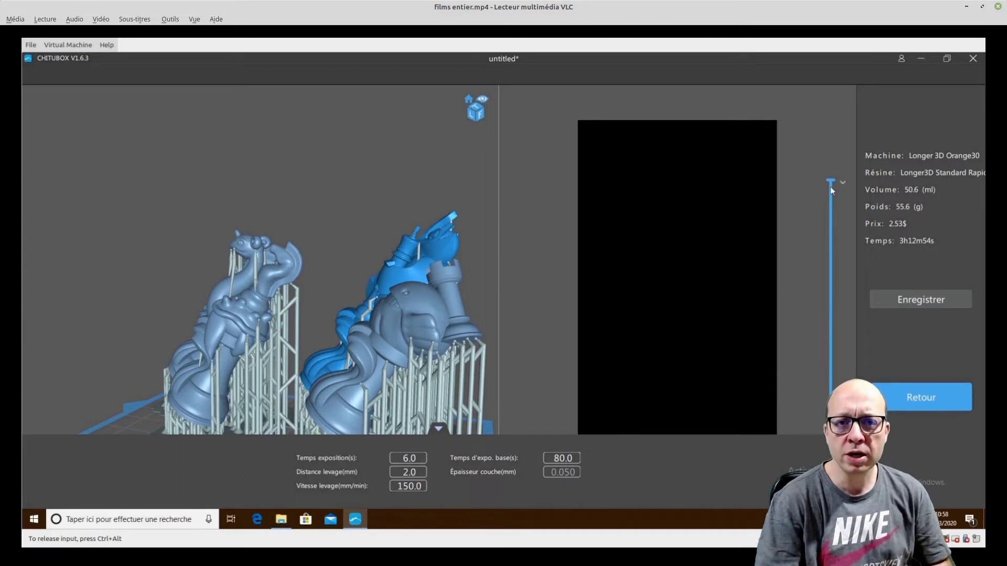
left_click_drag(830, 184, 830, 364)
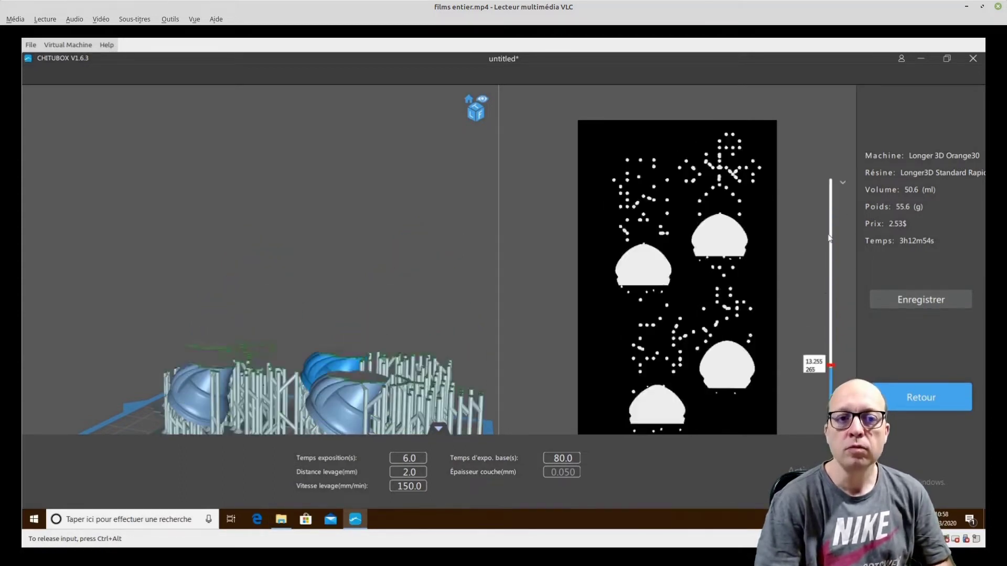
left_click_drag(829, 238, 825, 152)
Save the sliced print into Documents as Bishop_Knight_King_Rook_chitubox.lgs30
left_click(923, 296)
left_click(192, 76)
left_click(144, 76)
left_click(140, 132)
left_click(147, 269)
type("King_Rook_")
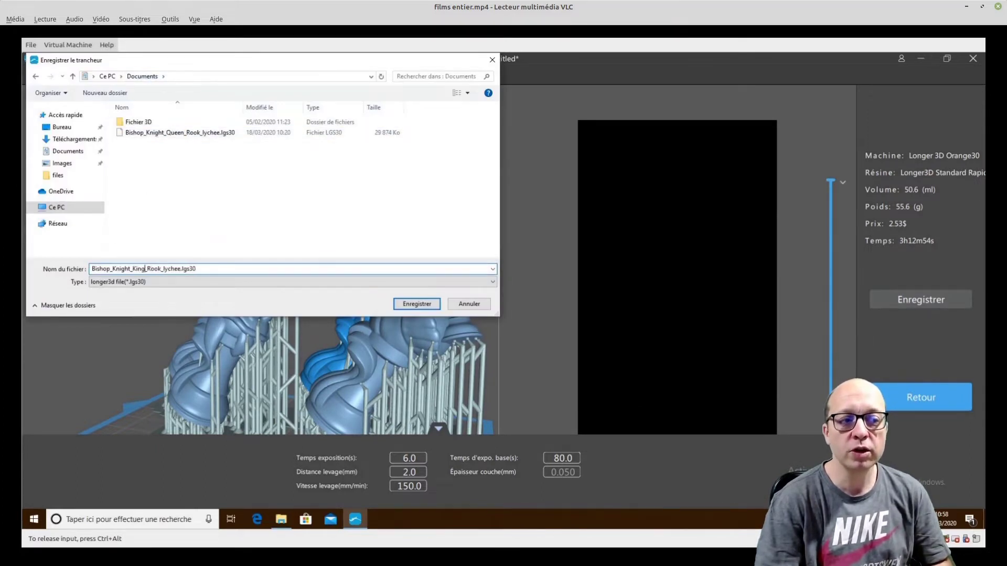
type("chitubox")
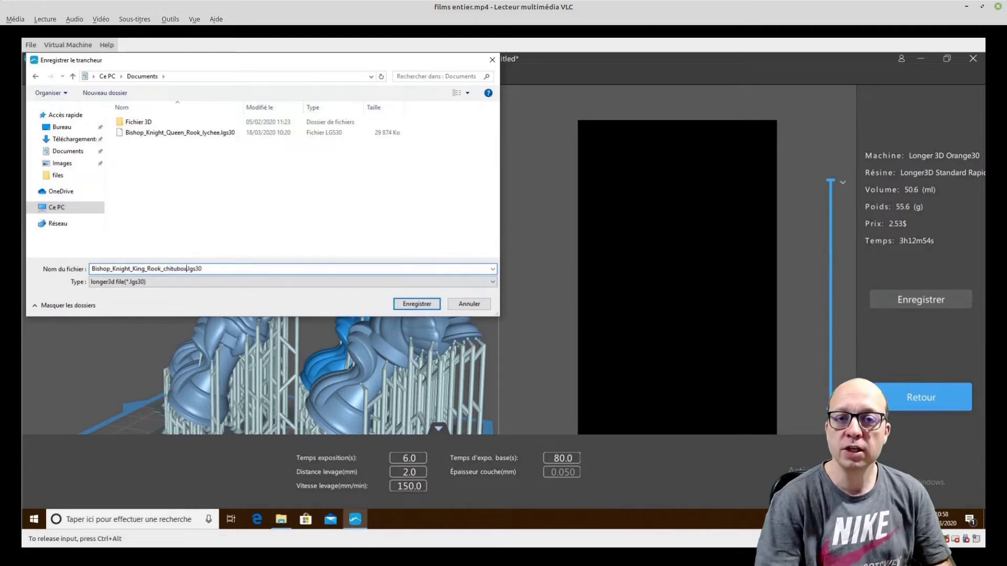
left_click(417, 303)
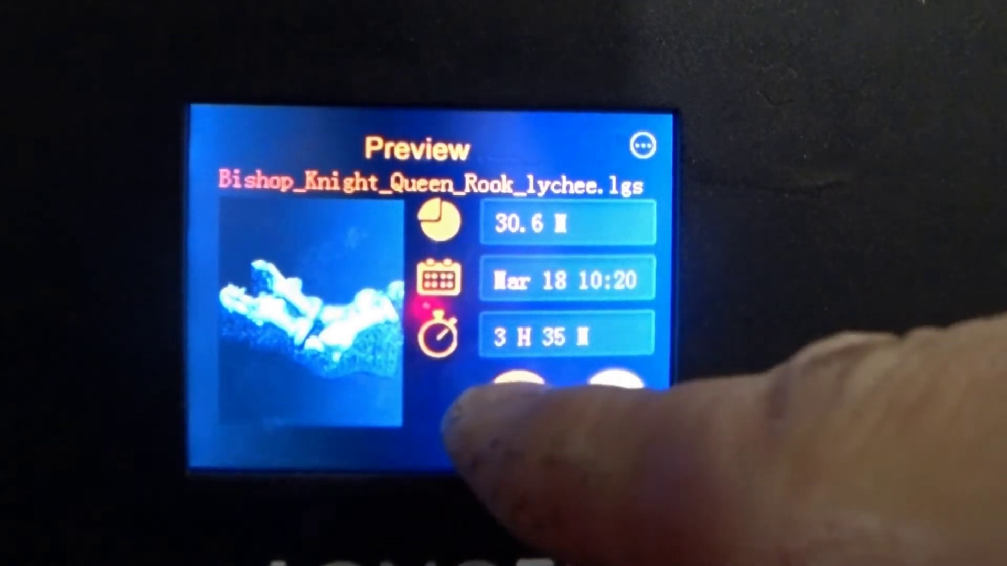
left_click(519, 388)
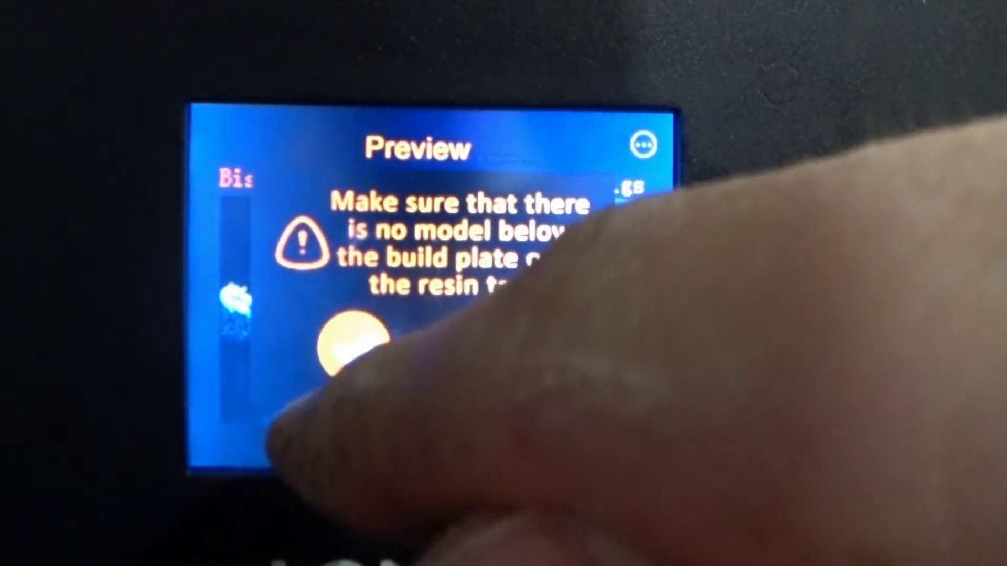
left_click(354, 343)
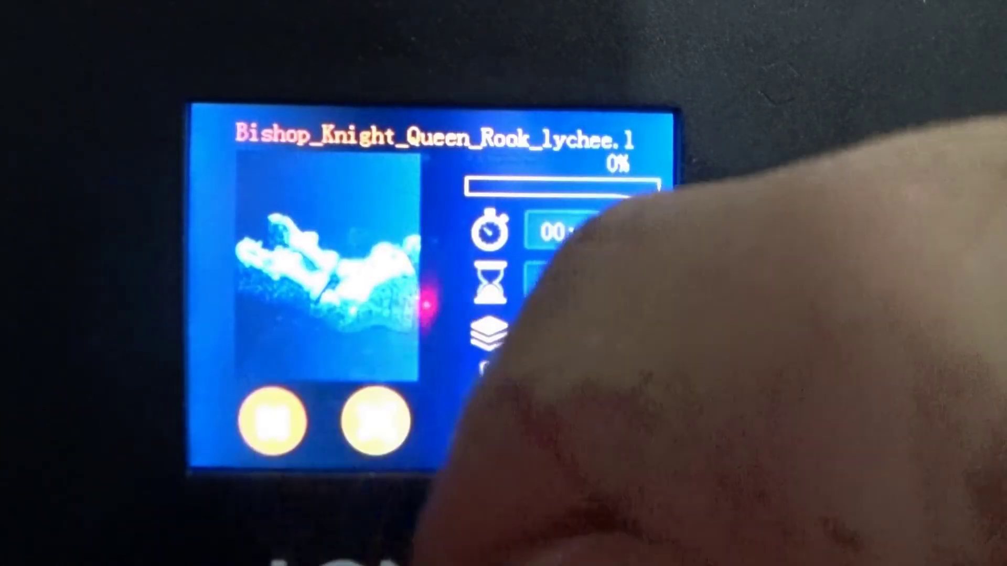